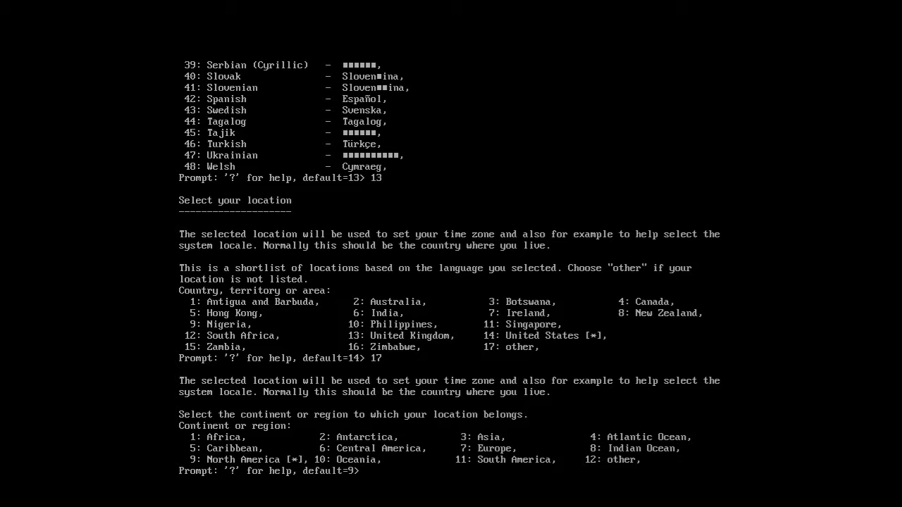
# Step: Set the location to Germany in Europe and base the default locale on United States (en_US.UTF-8)
pyautogui.write('7')
pyautogui.press('Return')
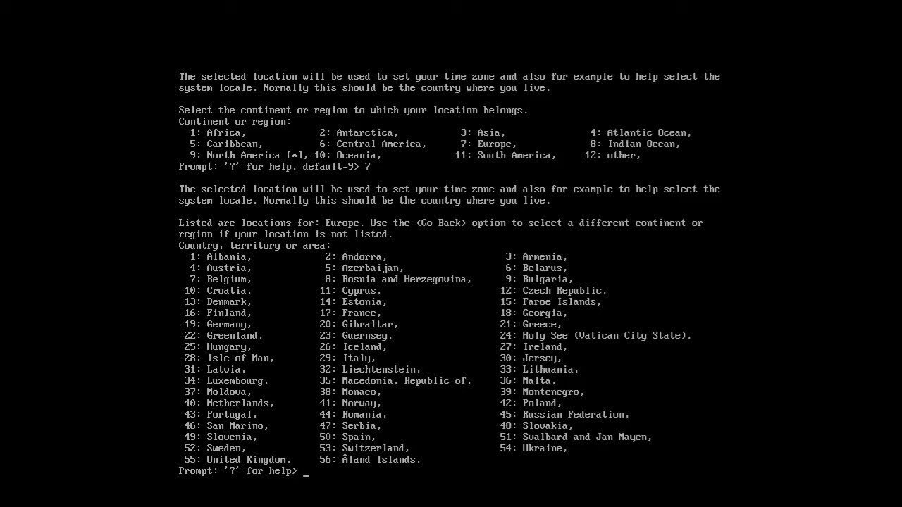
pyautogui.write('19')
pyautogui.press('Return')
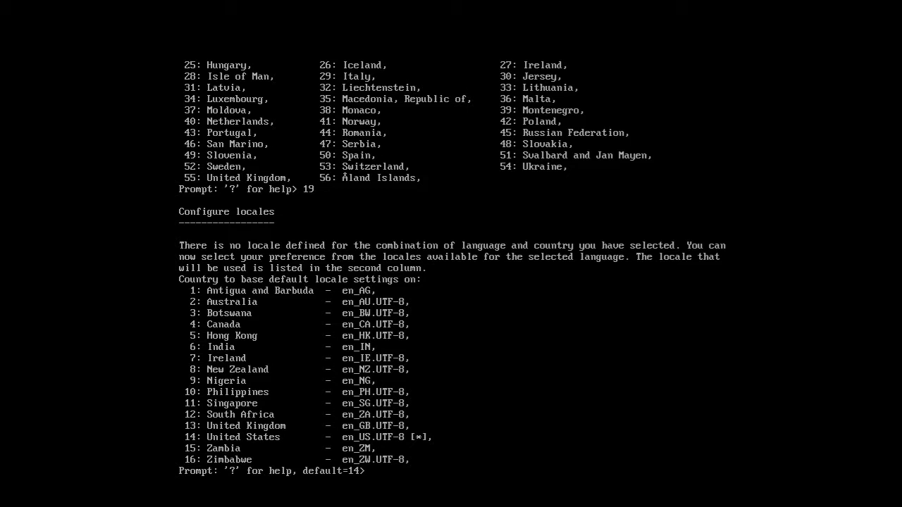
pyautogui.write('4')
pyautogui.press('Return')
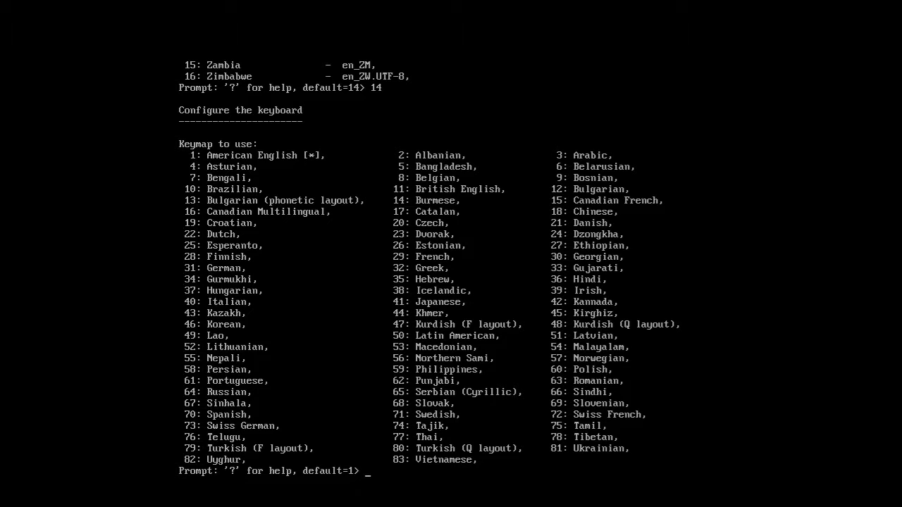
# Step: Check and accept the virtual machine's sound card settings, and use the default American English keymap for the installation
pyautogui.hotkey('ctrl', 'd')
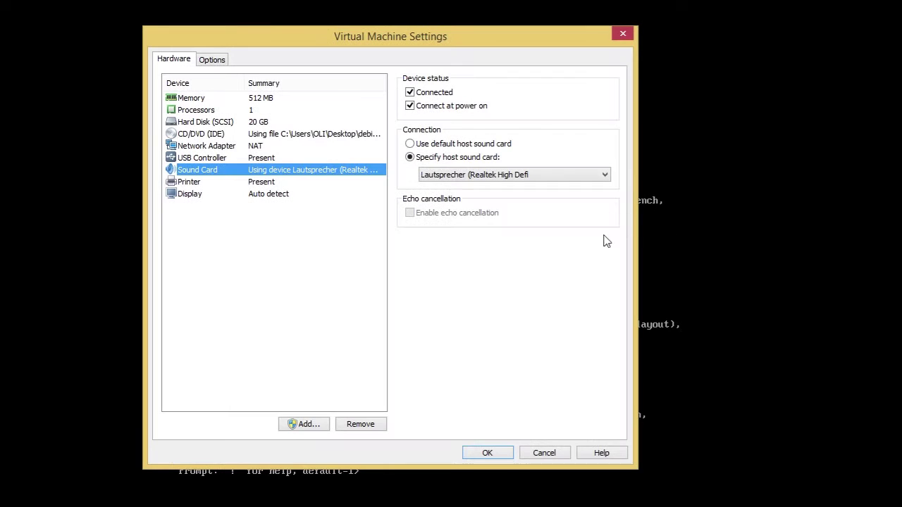
pyautogui.click(485, 453)
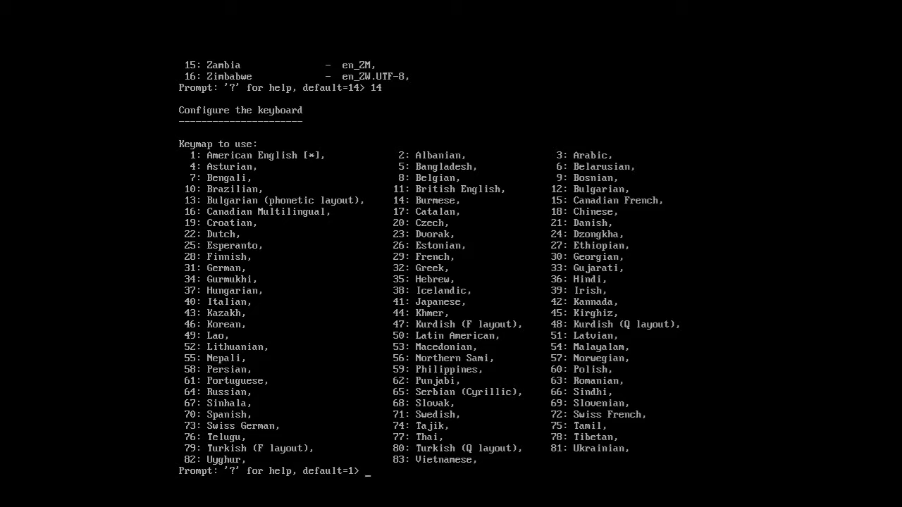
pyautogui.press('Return')
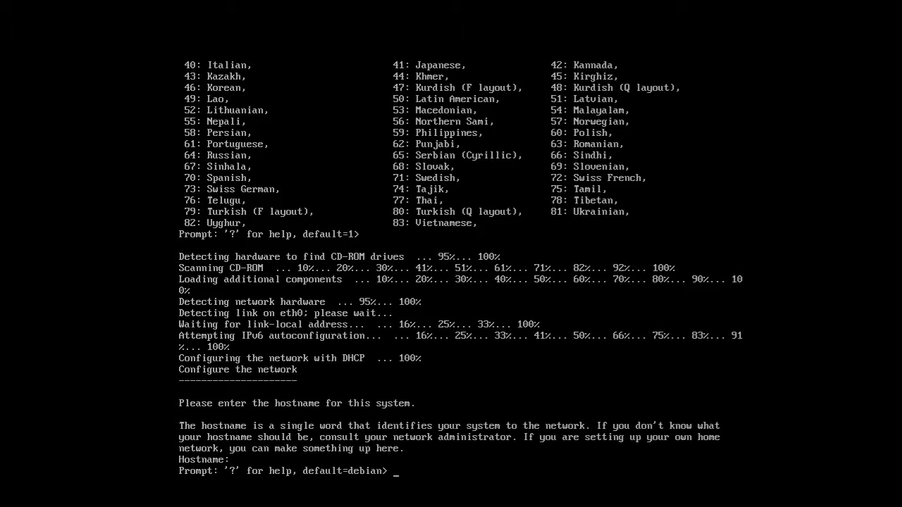
# Step: Set the system's hostname to debian-tts-test and leave the domain name empty
pyautogui.write('debian-tts-test')
pyautogui.press('Return')
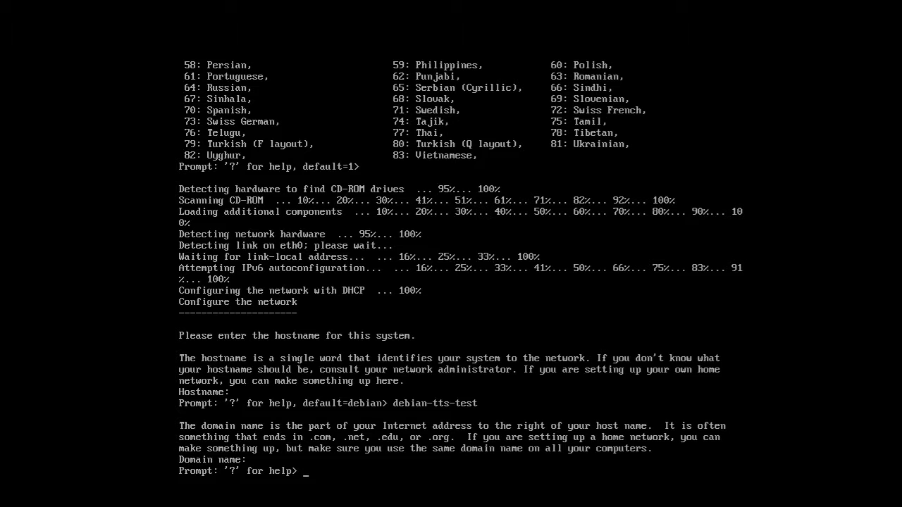
pyautogui.press('Return')
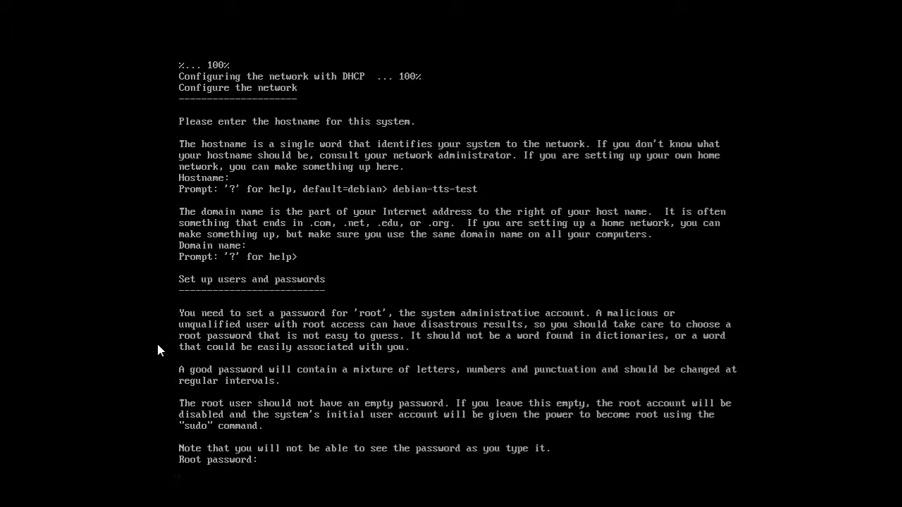
# Step: Enter the root password and re-enter it for verification
pyautogui.press('Return')
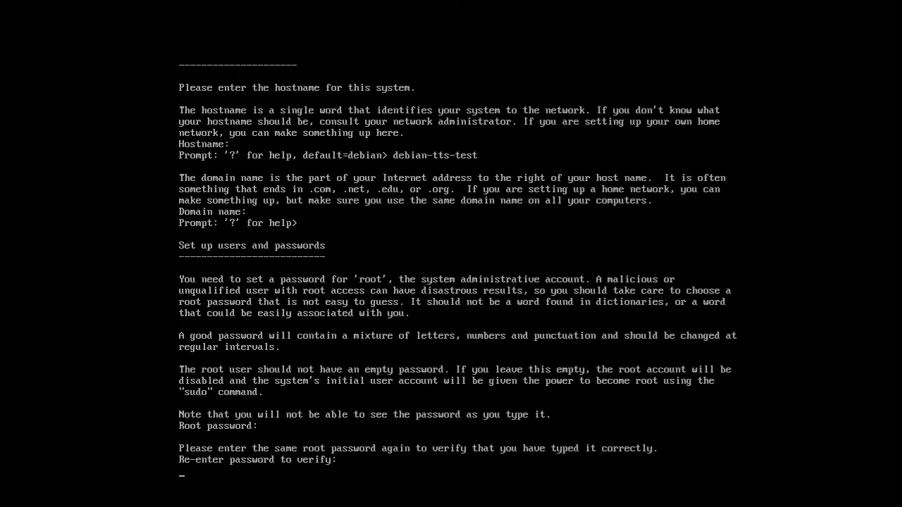
pyautogui.press('Return')
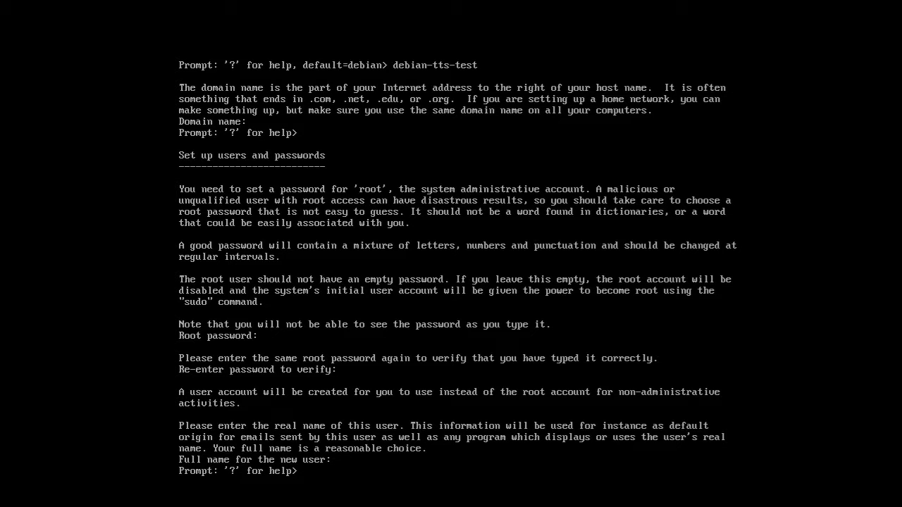
# Step: Create the non-administrative account by entering the new user's full name, username and password, and verify the password
pyautogui.write('Max Mustermann')
pyautogui.press('Return')
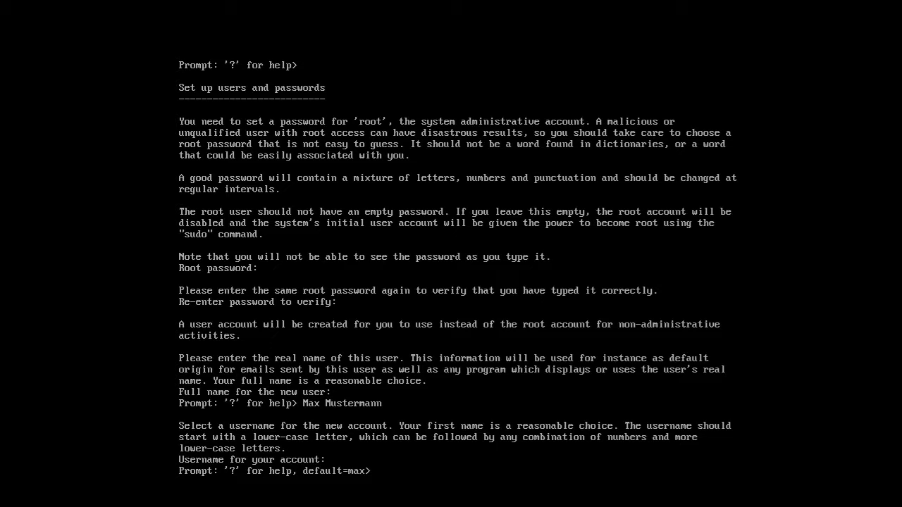
pyautogui.write('mmustermann')
pyautogui.press('Return')
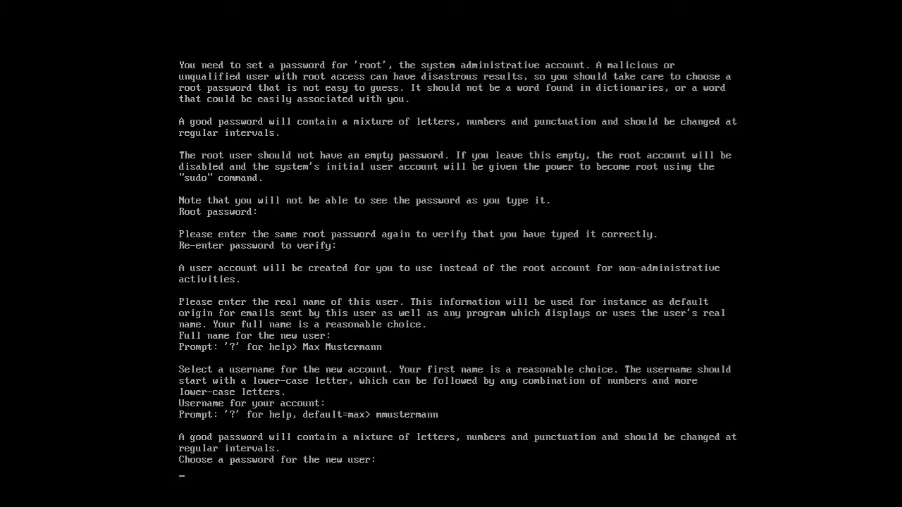
pyautogui.press('Return')
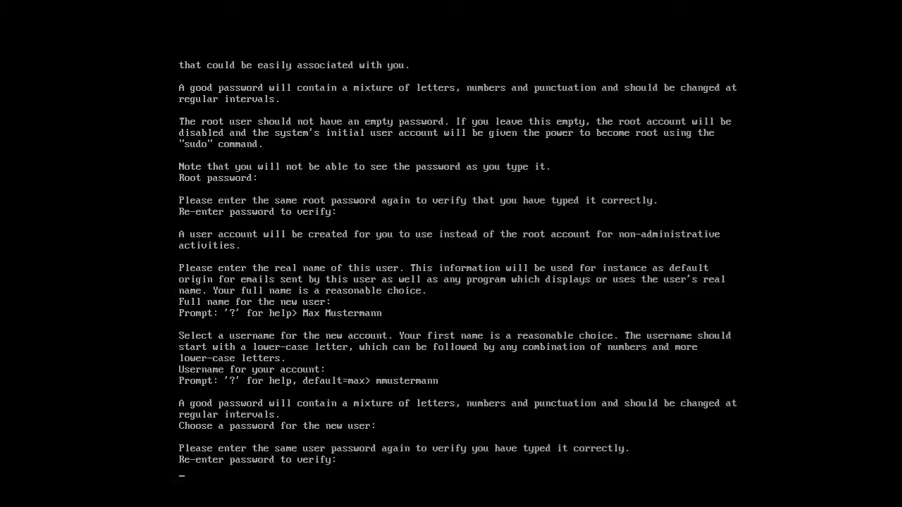
pyautogui.press('Return')
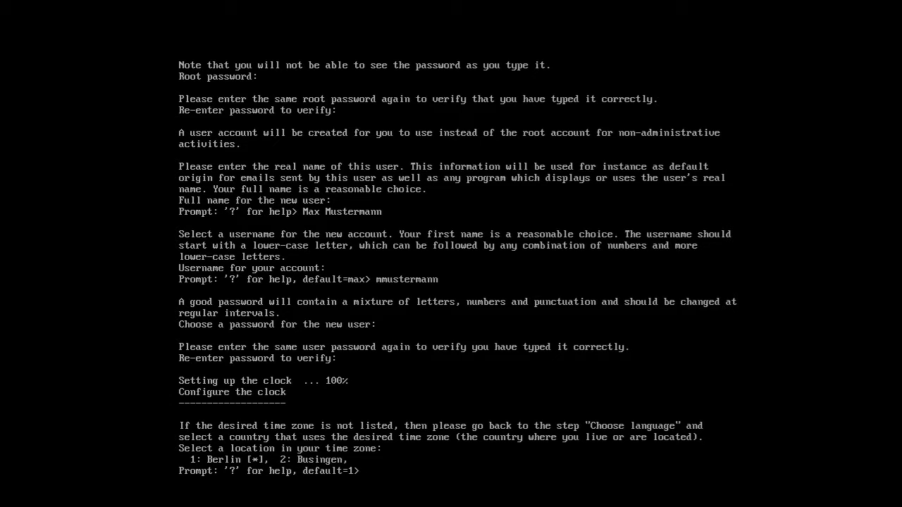
# Step: Set the clock's time zone location to Berlin
pyautogui.write('1')
pyautogui.press('Return')
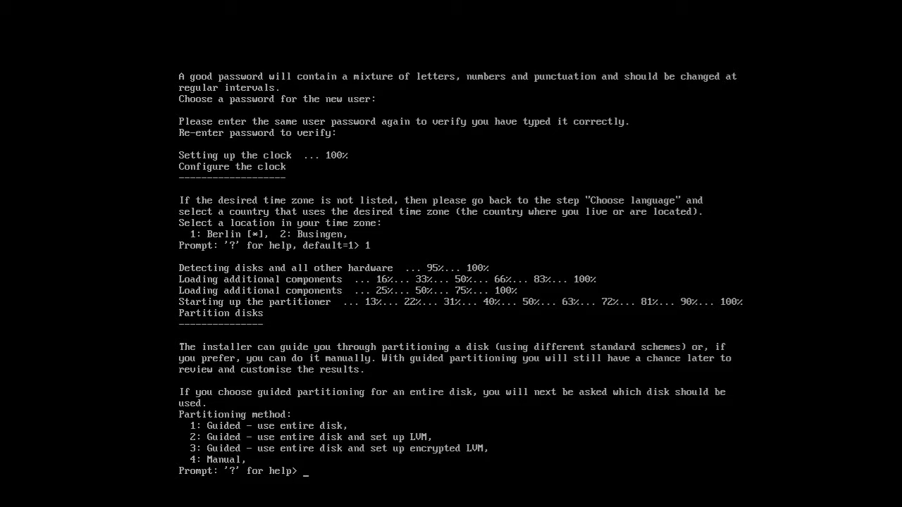
# Step: Partition the entire sda disk with guided LVM and a separate /home partition, and agree to write the LVM configuration
pyautogui.write('2')
pyautogui.press('Return')
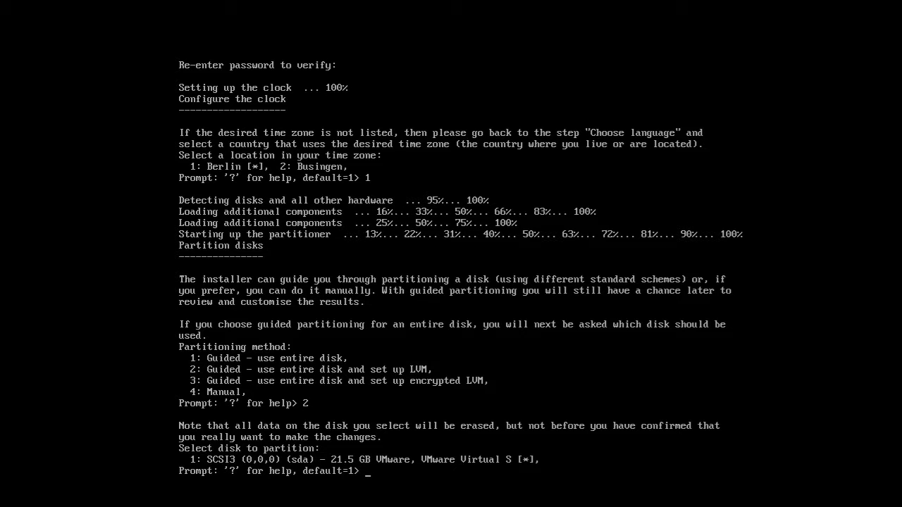
pyautogui.press('Return')
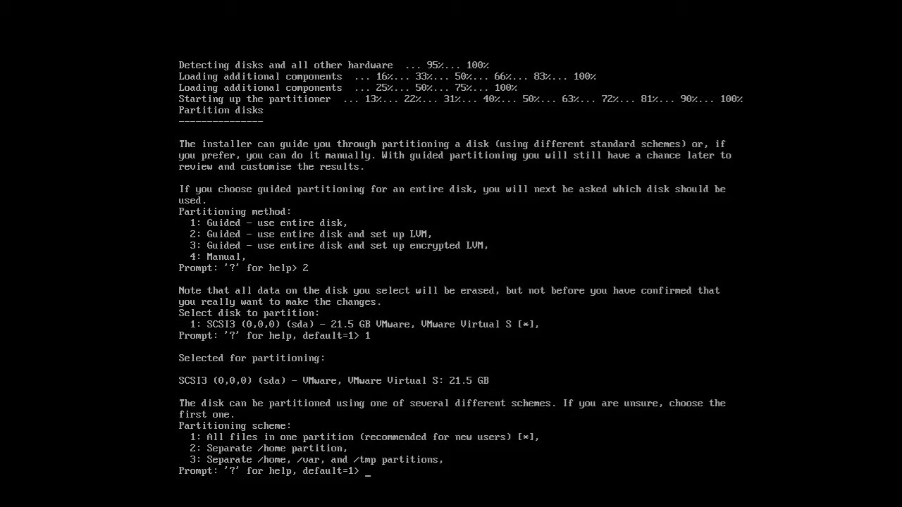
pyautogui.write('2')
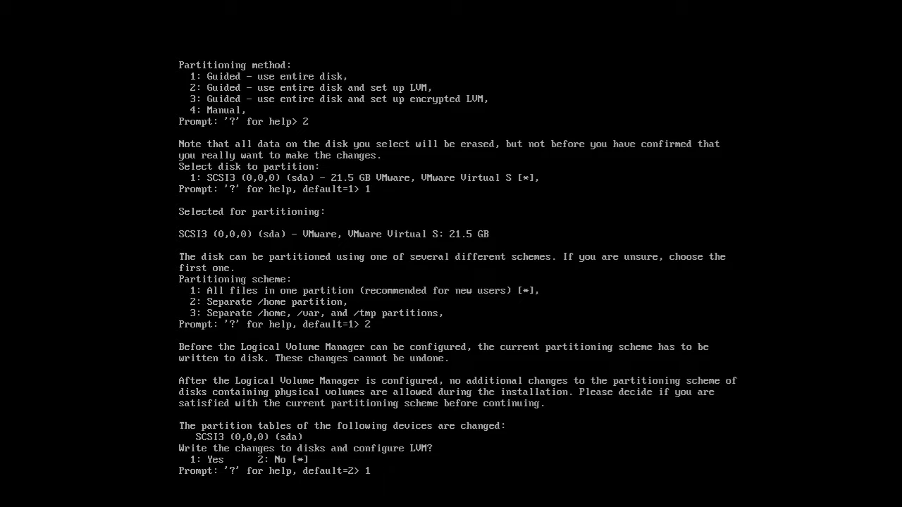
pyautogui.press('Return')
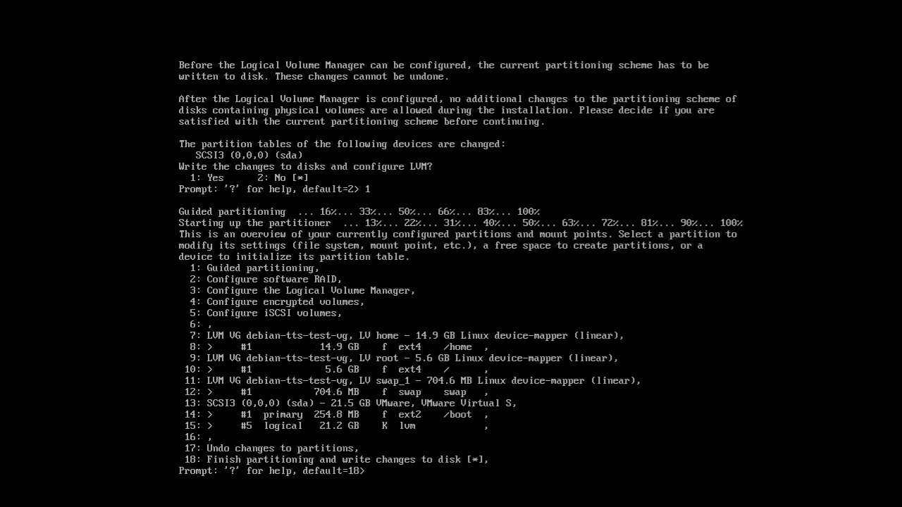
# Step: Finish partitioning and write the listed partition changes to the disks
pyautogui.write('8')
pyautogui.press('Return')
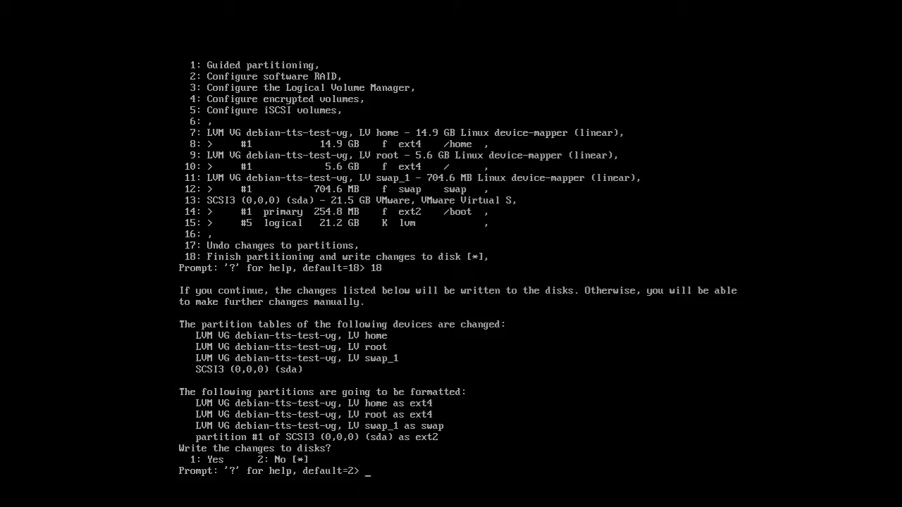
pyautogui.write('1')
pyautogui.press('Return')
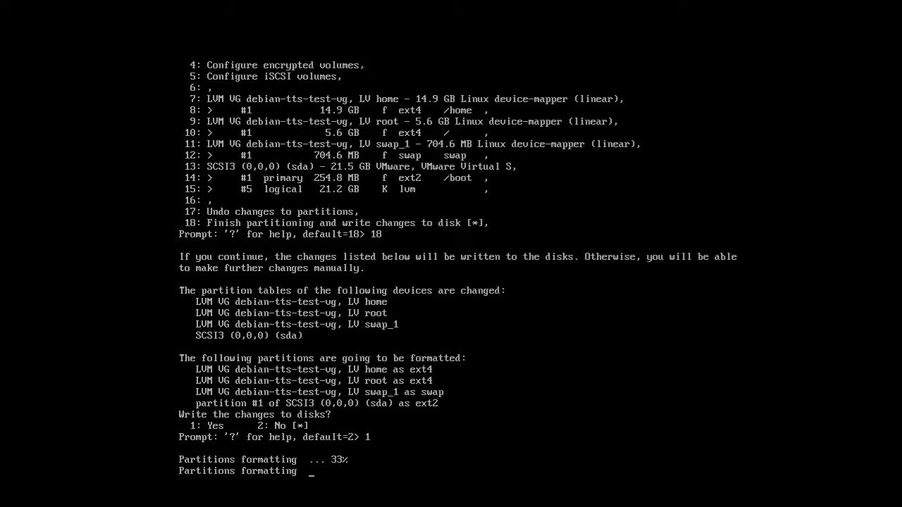